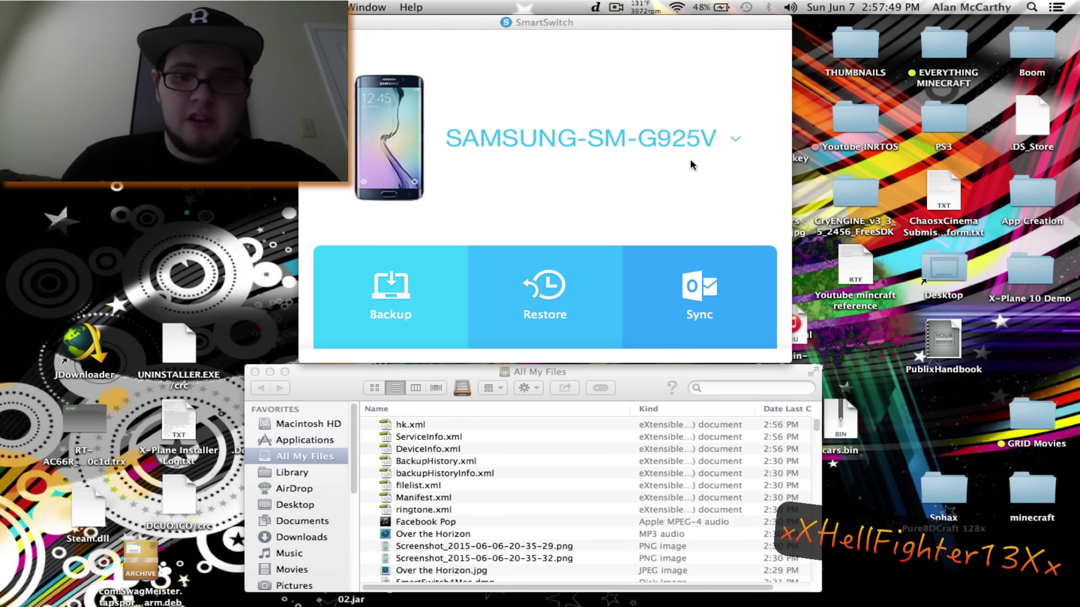
- Show the connected phone's details and open a file browser for its storage
left_click(736, 134)
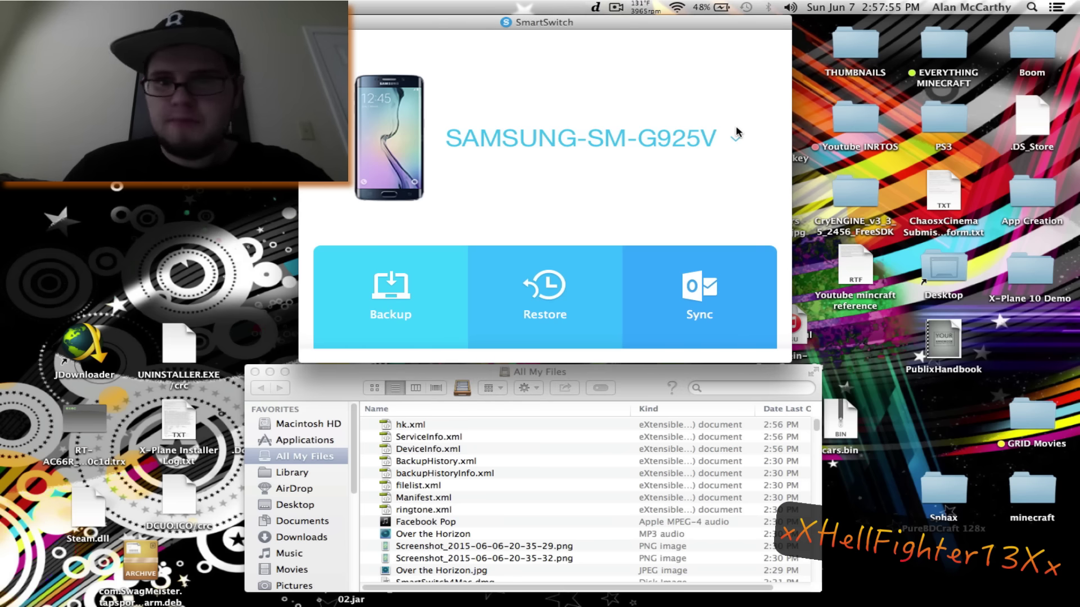
left_click(735, 138)
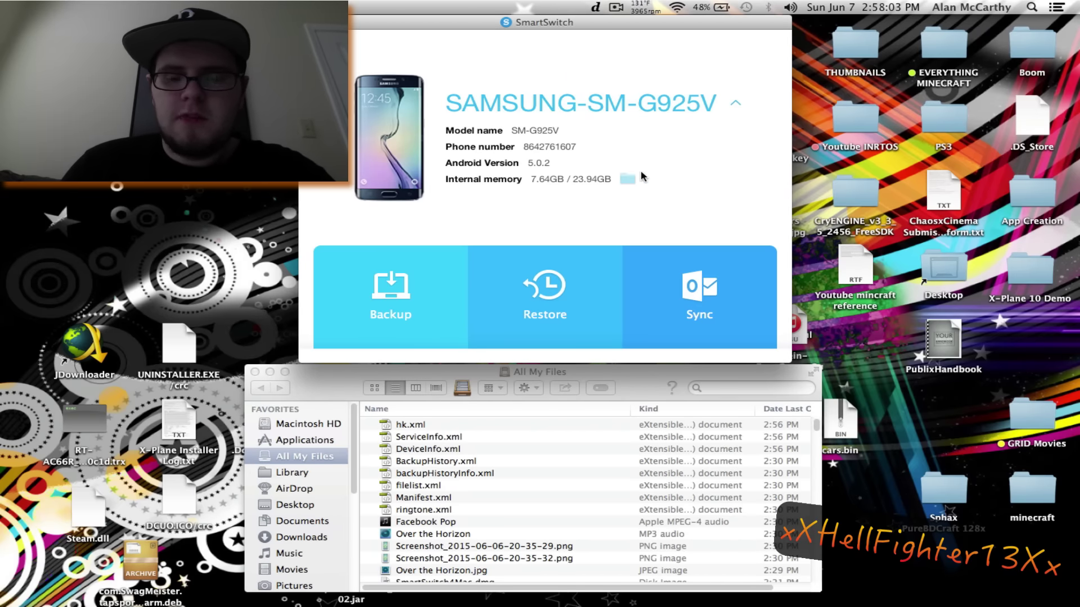
left_click(626, 177)
- Browse the phone's Internal memory into Phone/Music and select the inner Music folder
left_click(412, 116)
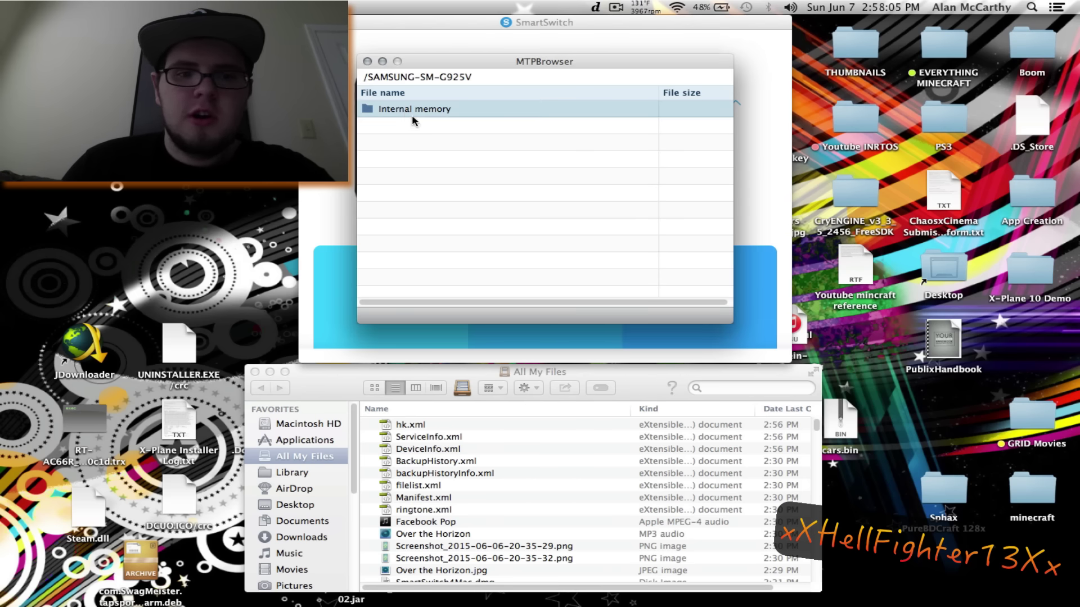
double_click(408, 115)
left_click(391, 160)
double_click(392, 160)
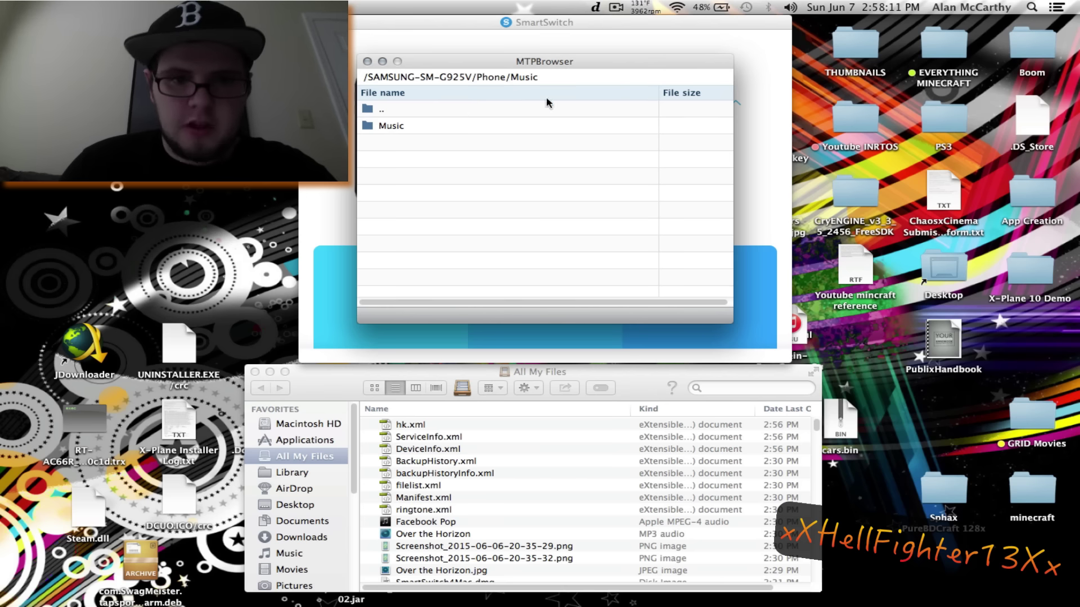
left_click(482, 126)
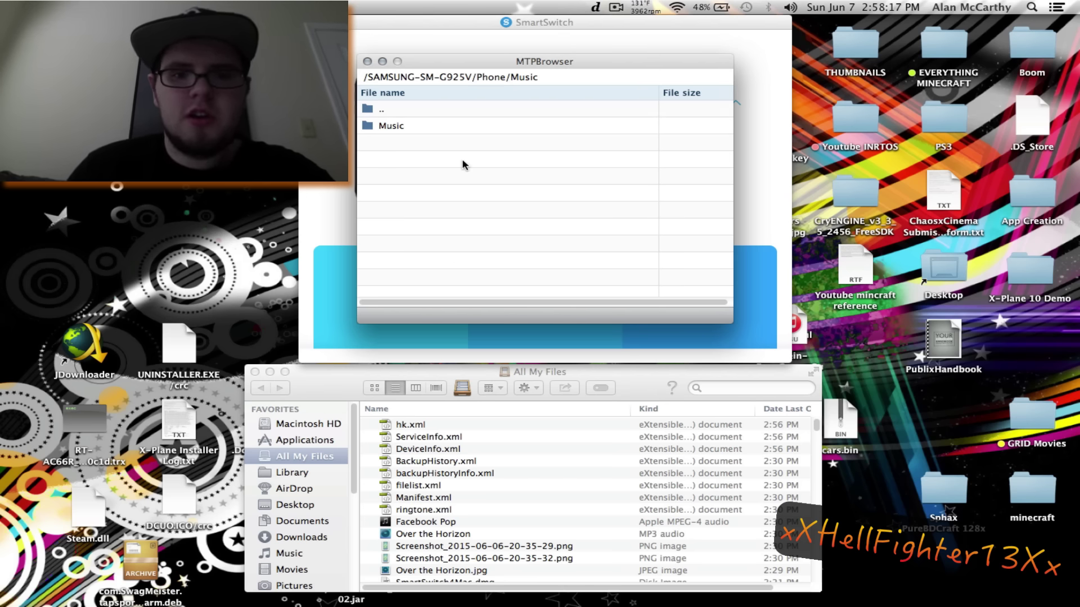
left_click(326, 392)
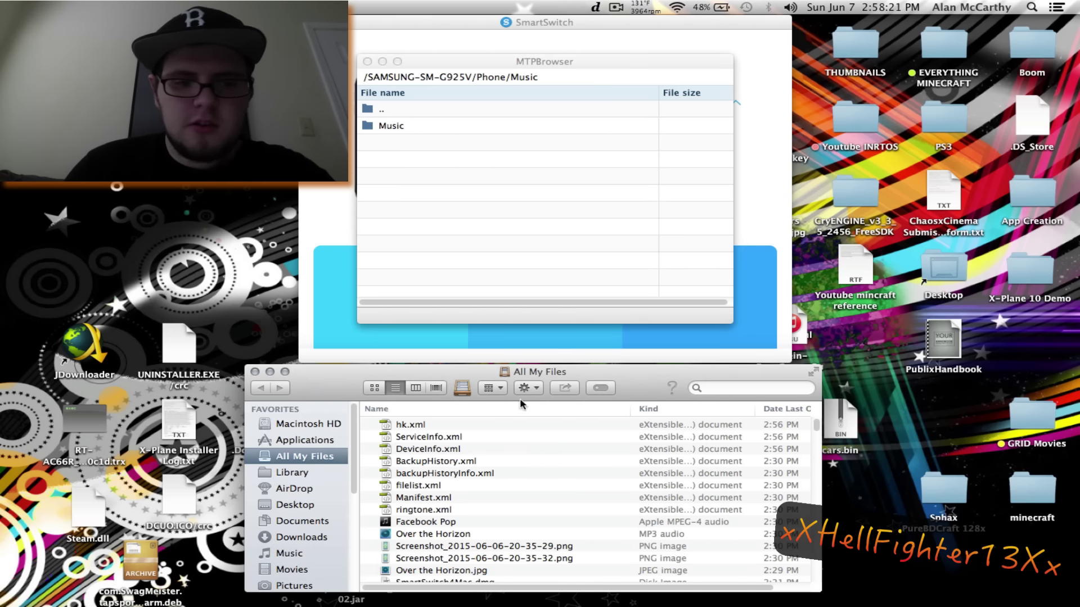
- Open the Mac's Music folder in Finder and expand iTunes › iTunes Media
scroll(453, 438, "down", 15)
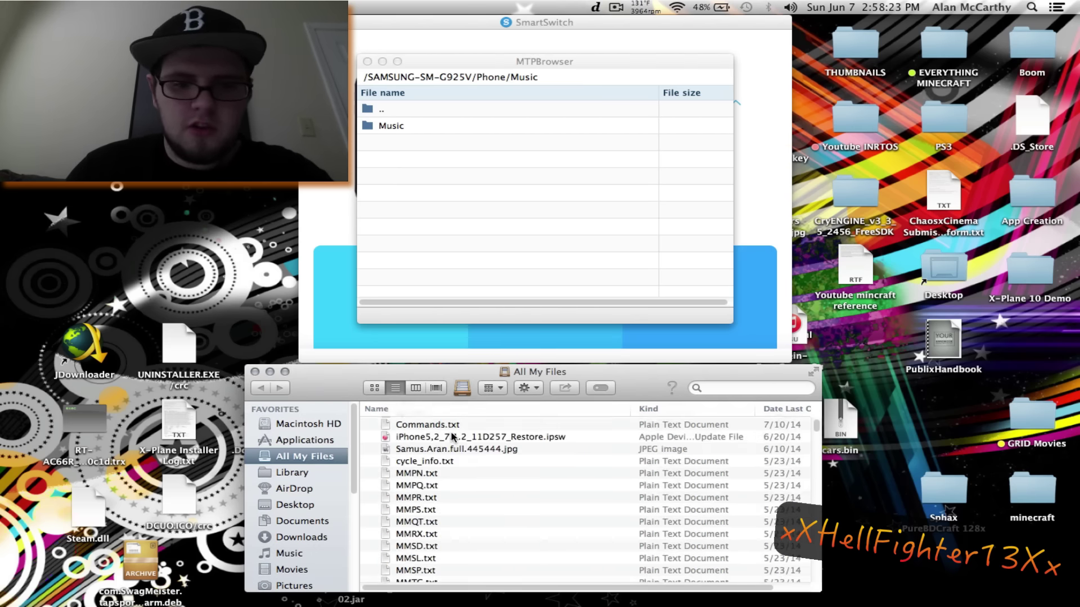
scroll(452, 434, "up", 15)
scroll(294, 462, "down", 5)
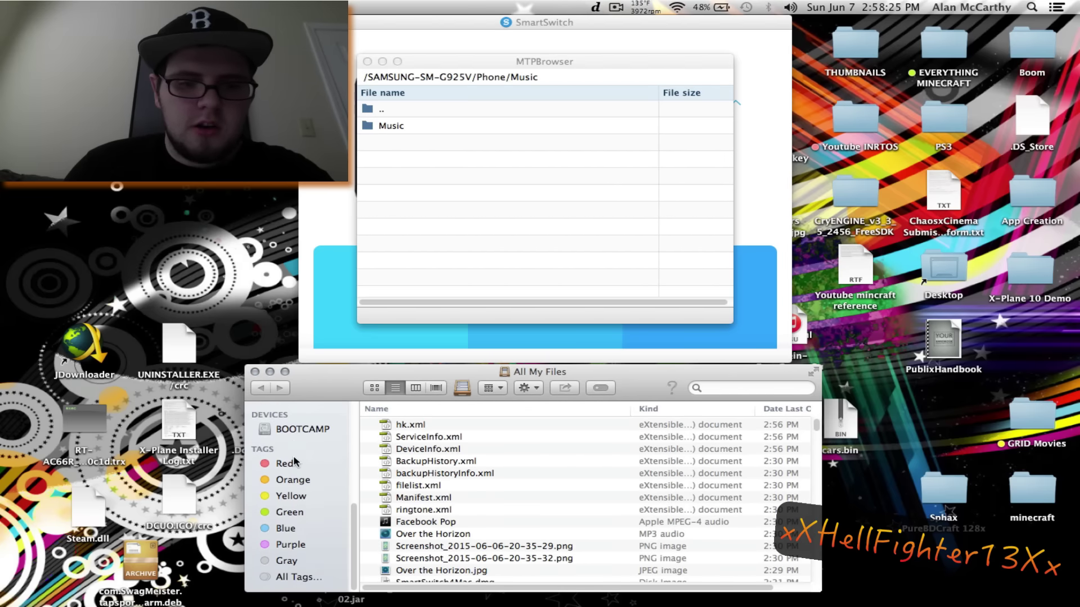
scroll(294, 458, "up", 5)
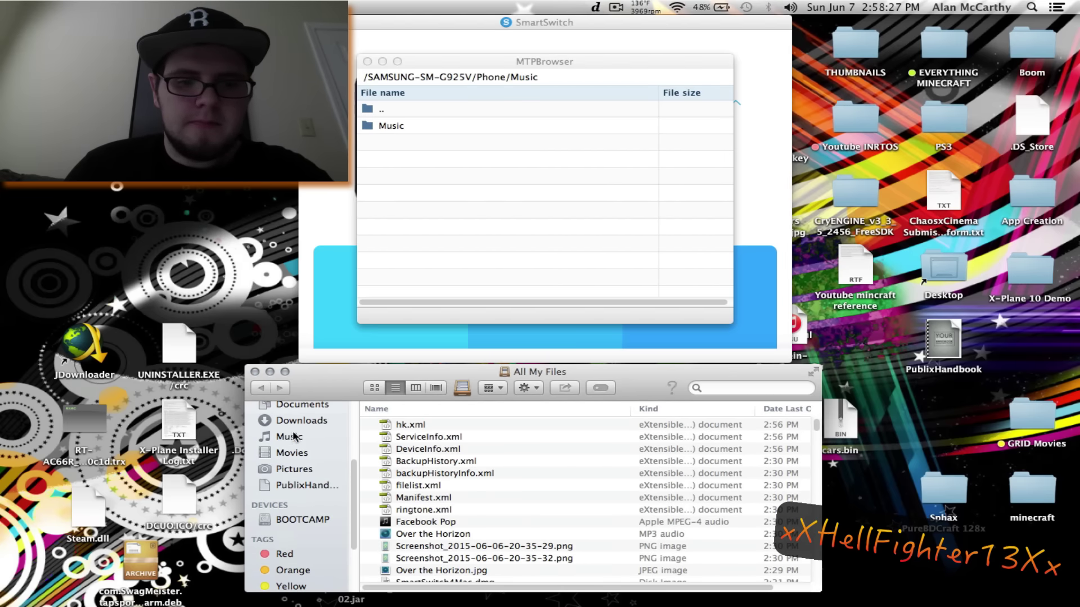
left_click(293, 436)
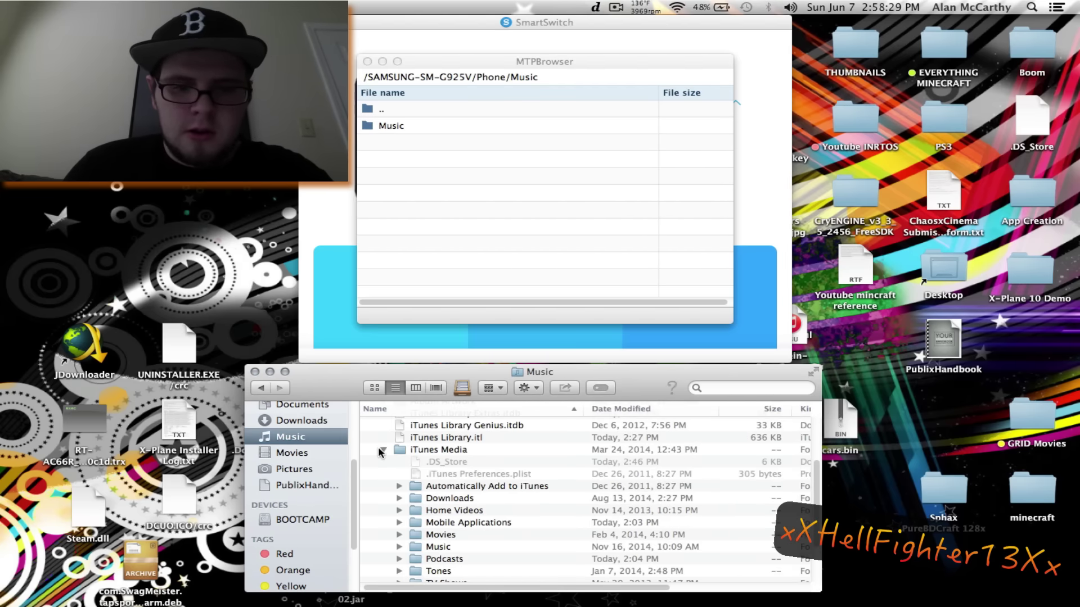
scroll(382, 452, "up", 3)
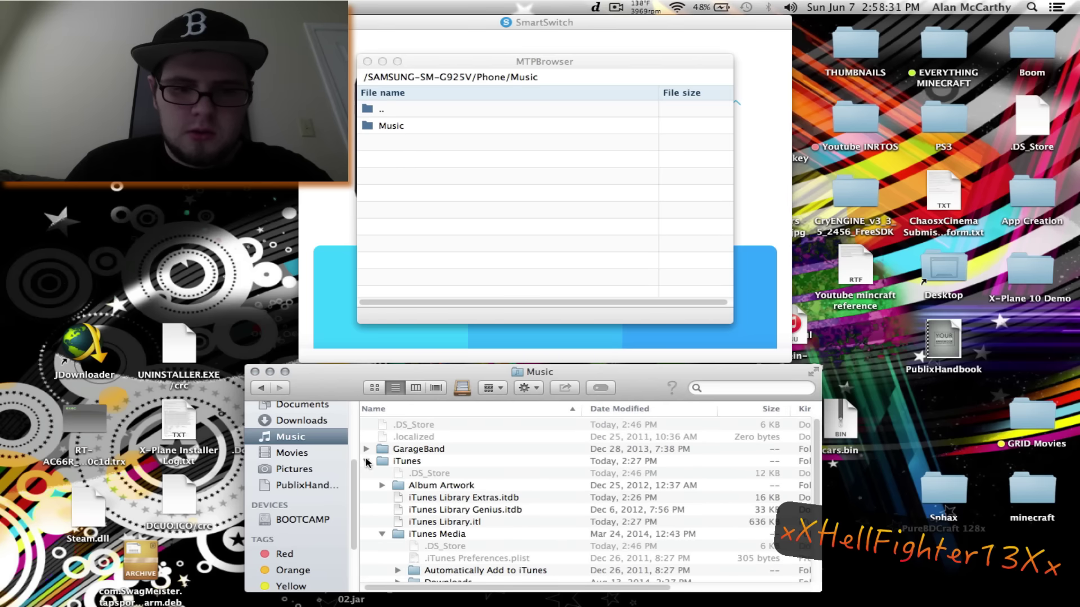
left_click(367, 461)
left_click(366, 461)
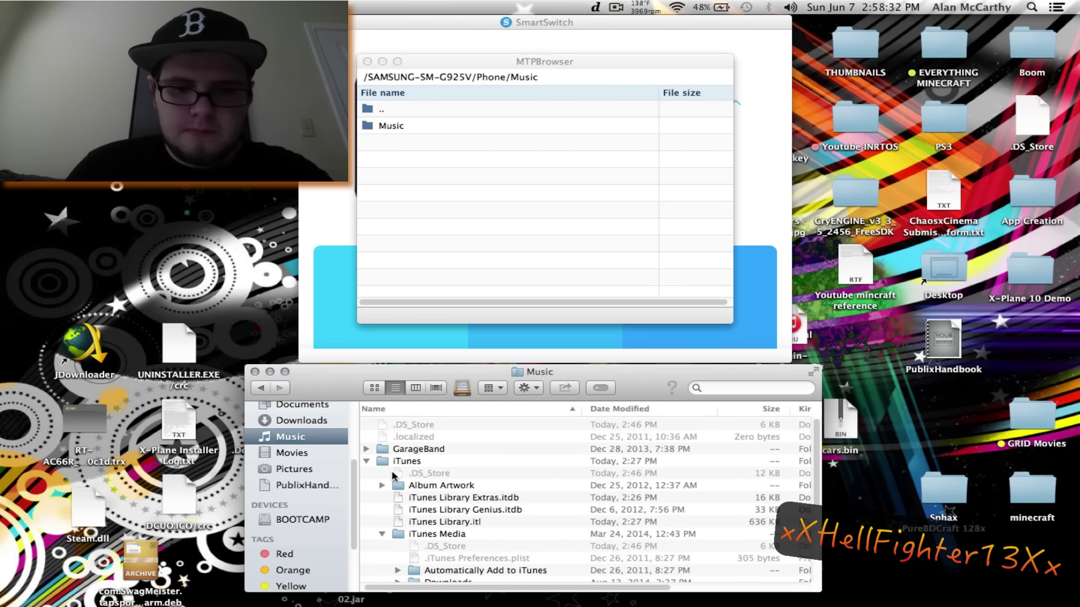
left_click(382, 535)
left_click(382, 534)
- Select iTunes Media's Music folder, check artist folders like 3 Doors Down, then collapse it
scroll(463, 505, "down", 5)
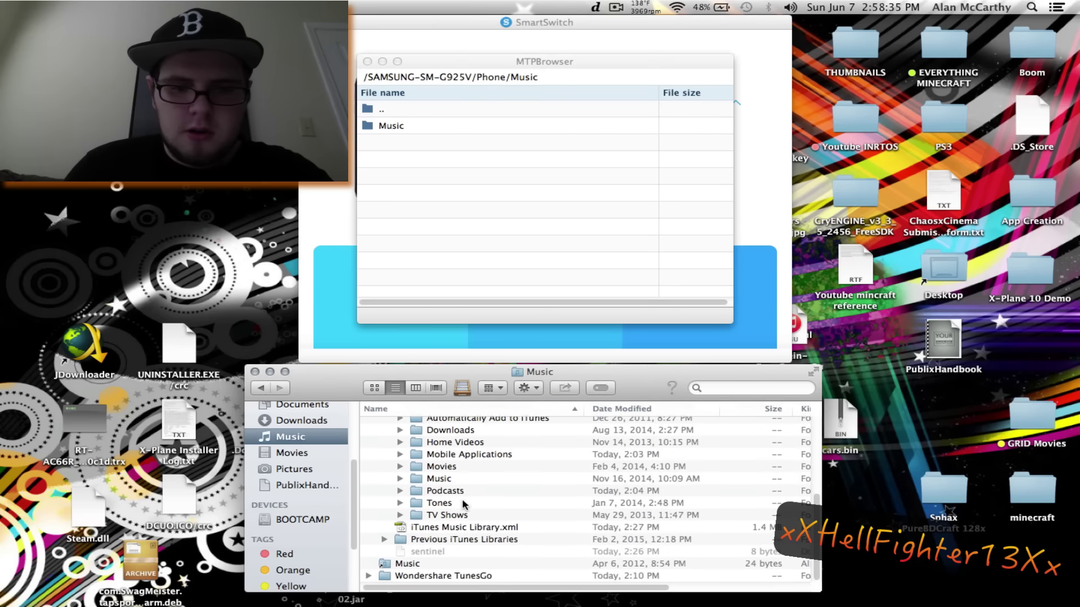
left_click(429, 481)
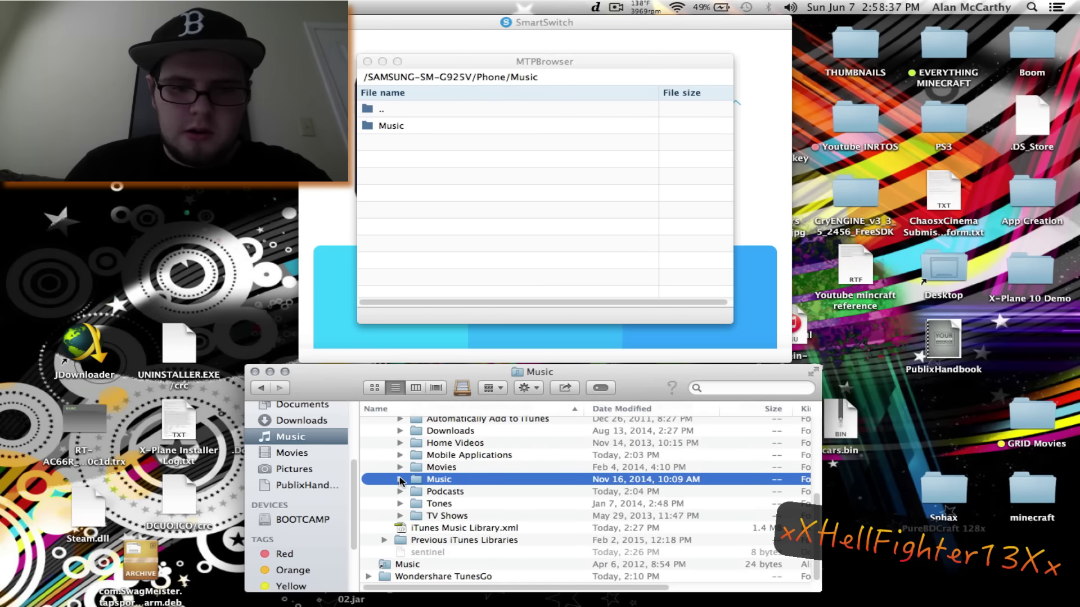
left_click(400, 480)
scroll(475, 495, "down", 3)
left_click(473, 487)
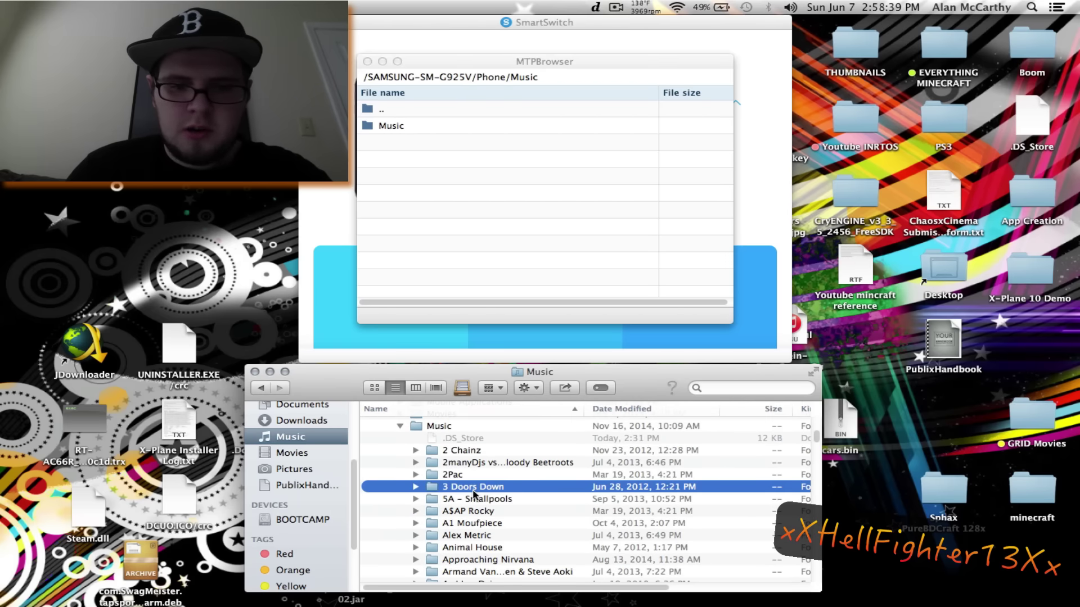
left_click(410, 426)
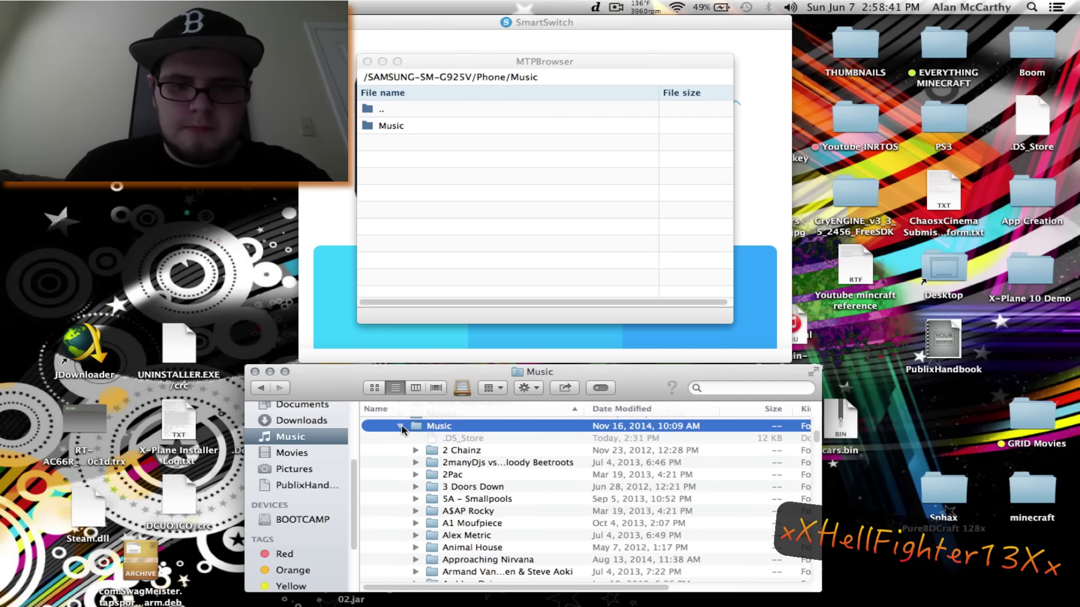
left_click(400, 427)
scroll(467, 475, "up", 3)
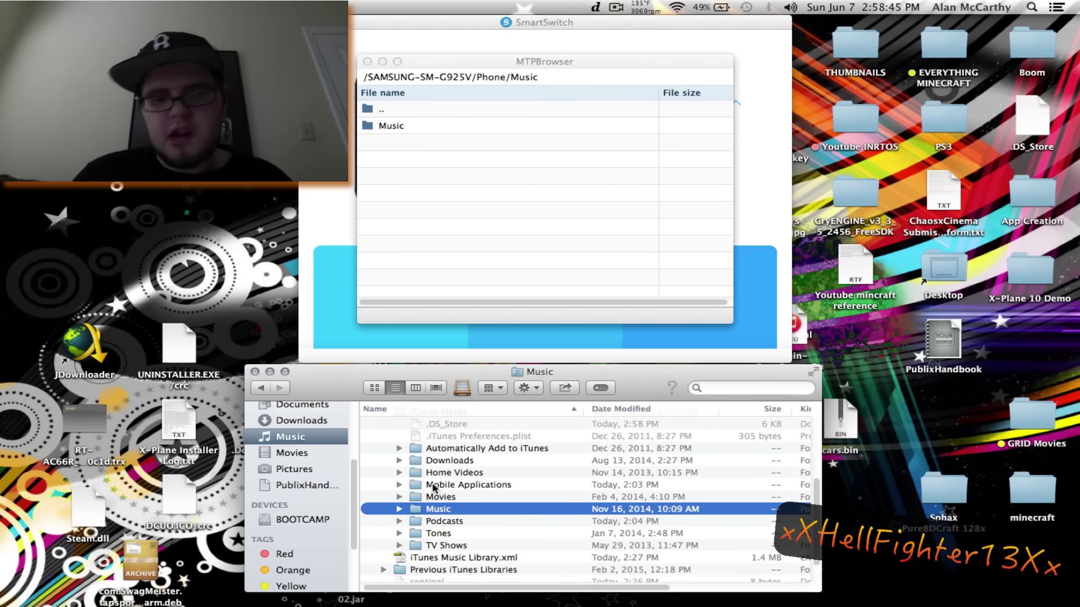
- Drag iTunes Media's Music folder onto the phone's Music folder, overwriting duplicate files
left_click_drag(423, 510, 522, 169)
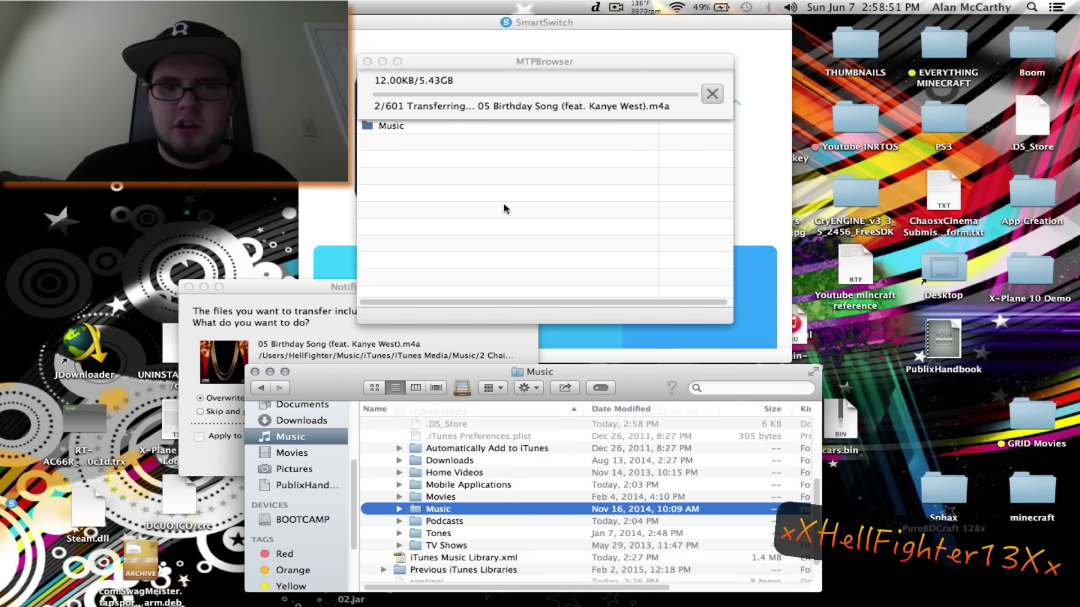
left_click(328, 287)
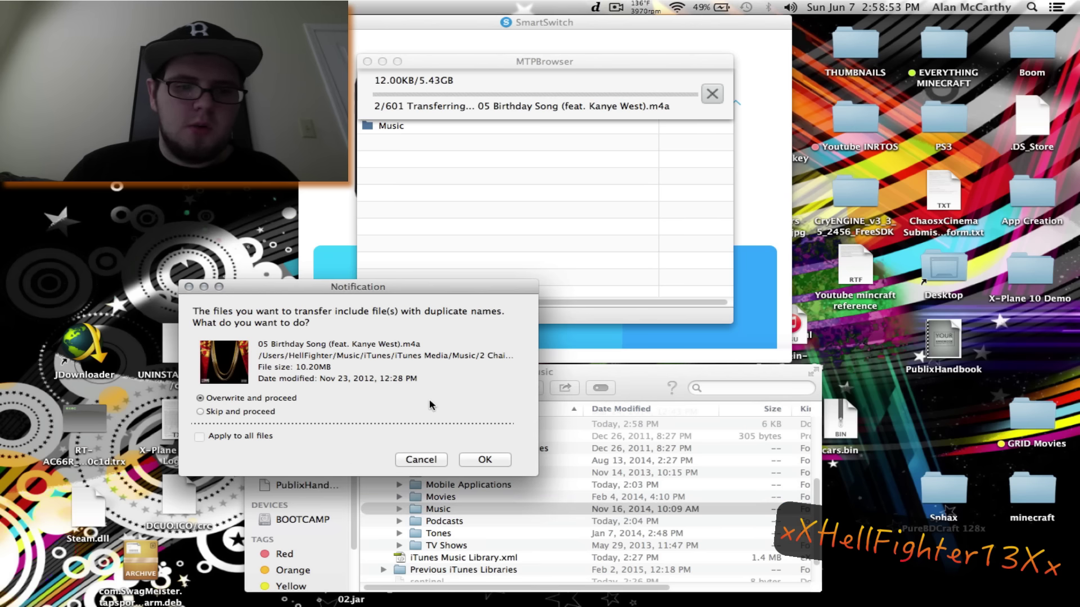
left_click(416, 460)
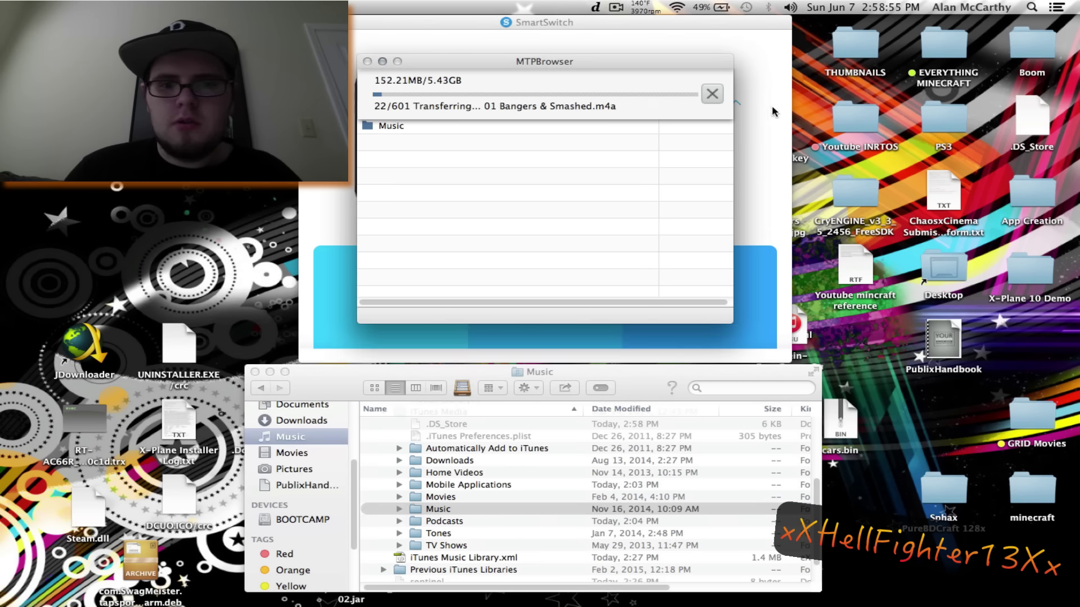
left_click(712, 94)
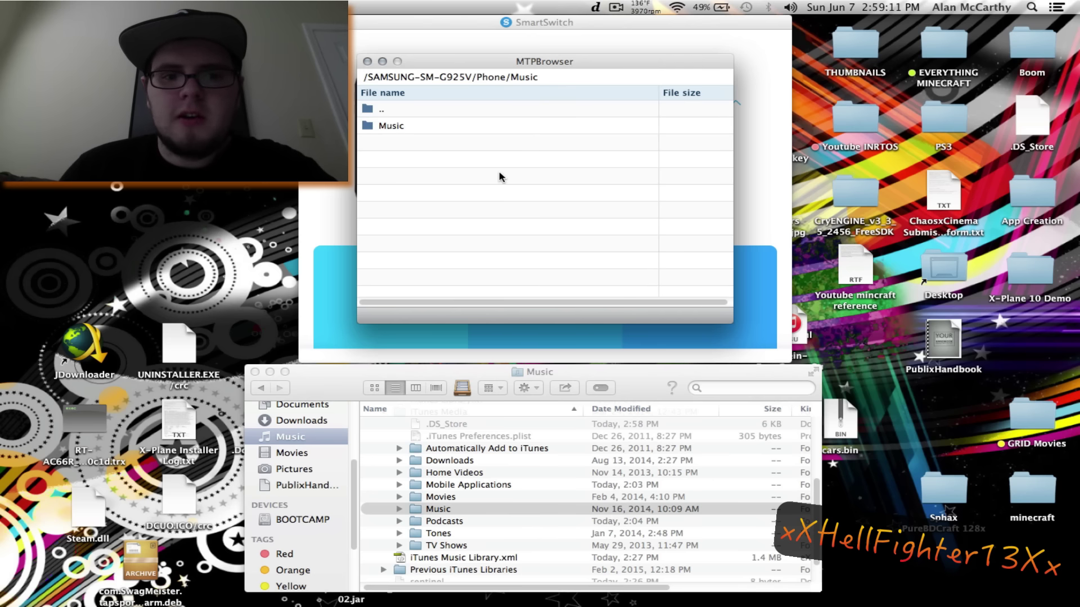
double_click(491, 125)
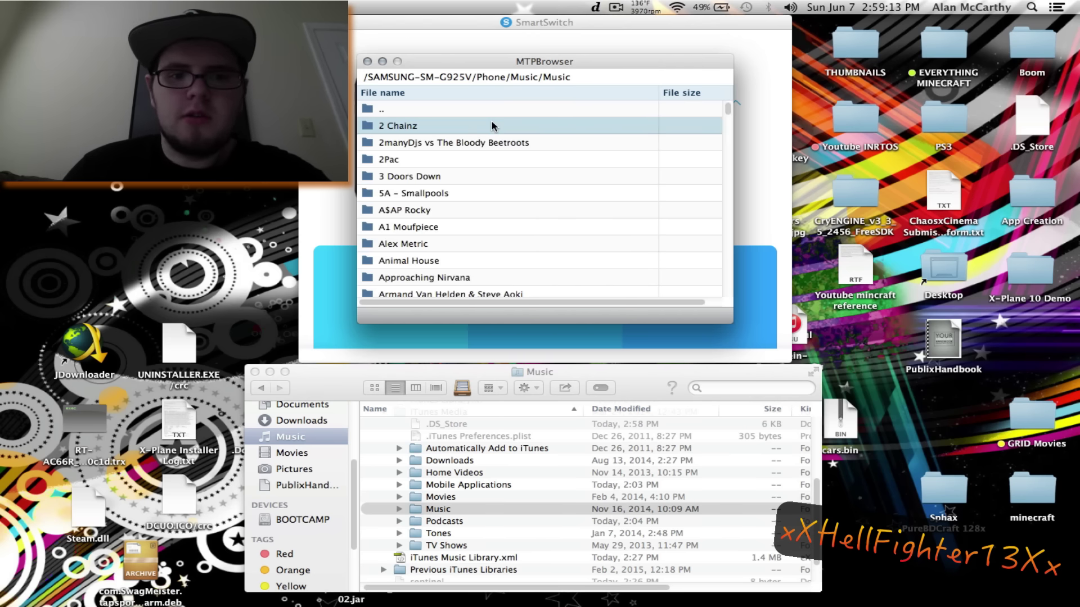
scroll(513, 160, "down", 10)
scroll(513, 157, "up", 15)
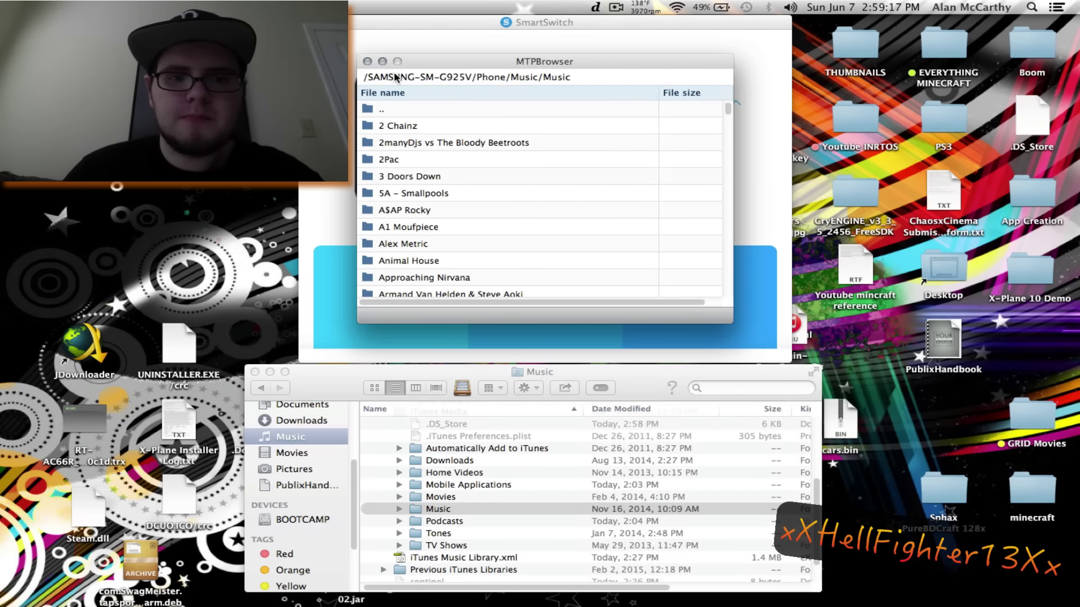
left_click(381, 111)
double_click(381, 110)
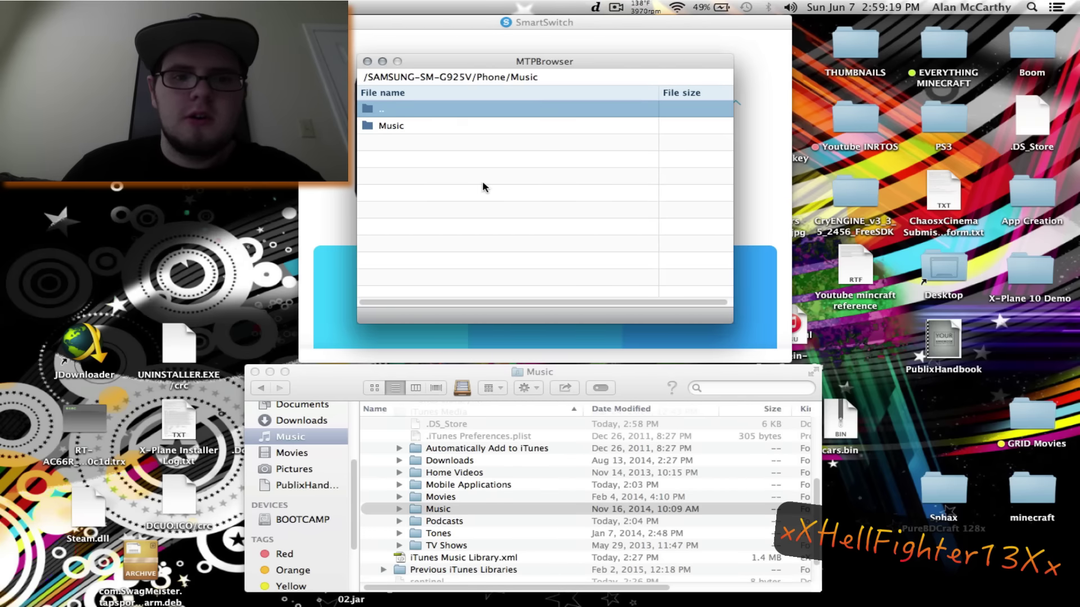